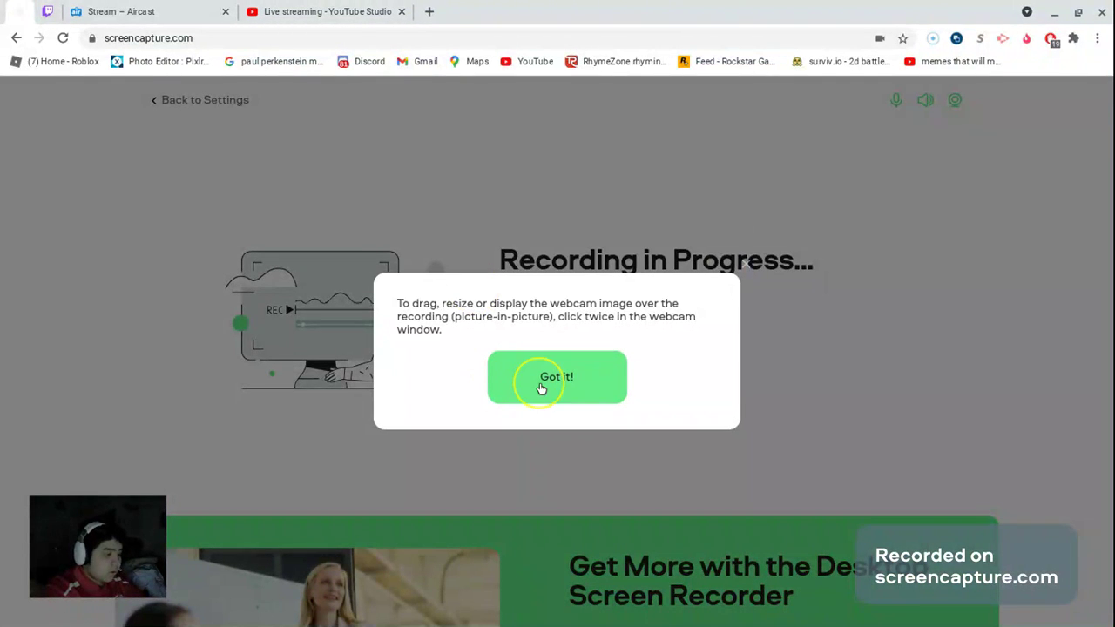
Dismiss the recorder's webcam notice, switch to the Twitch broadcast setup and set the stream resolution to 1080p.
click(541, 384)
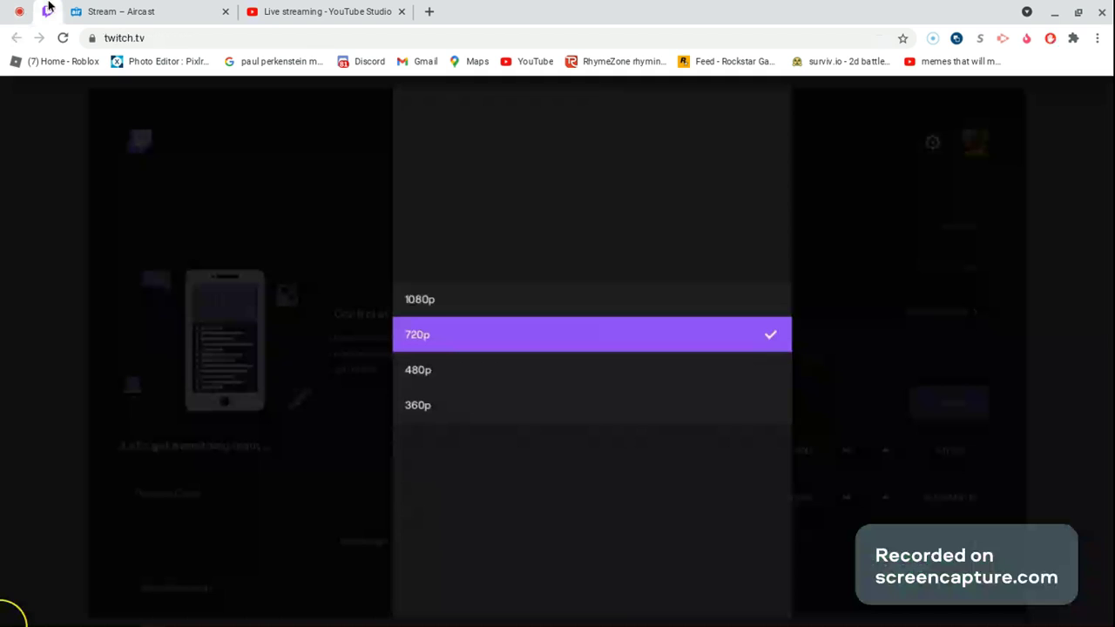
click(420, 299)
click(511, 366)
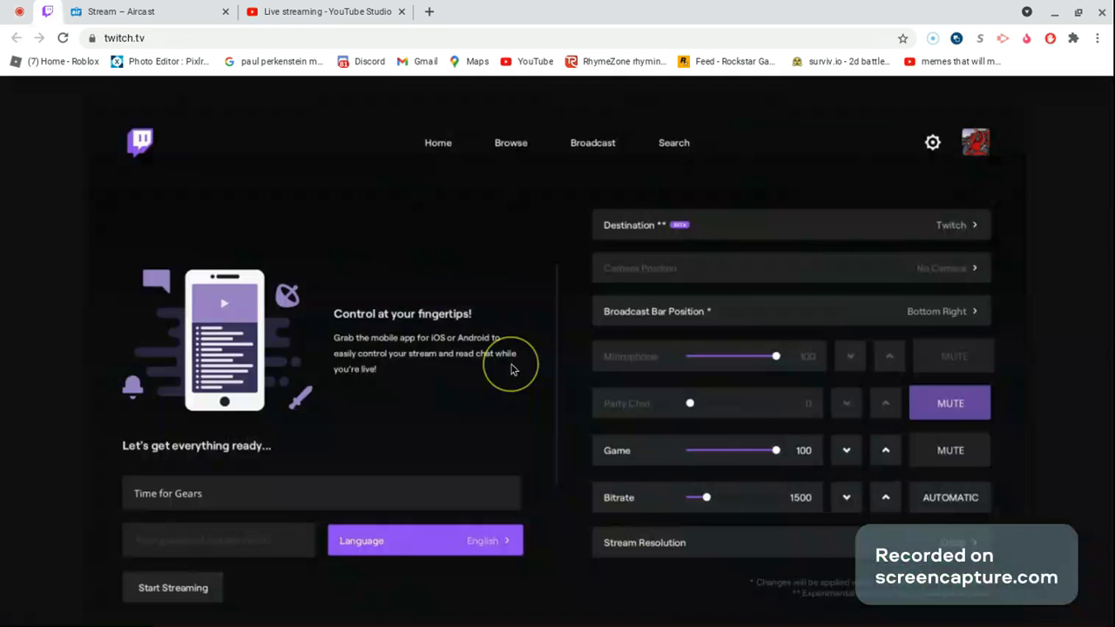
key(Up)
key(Right)
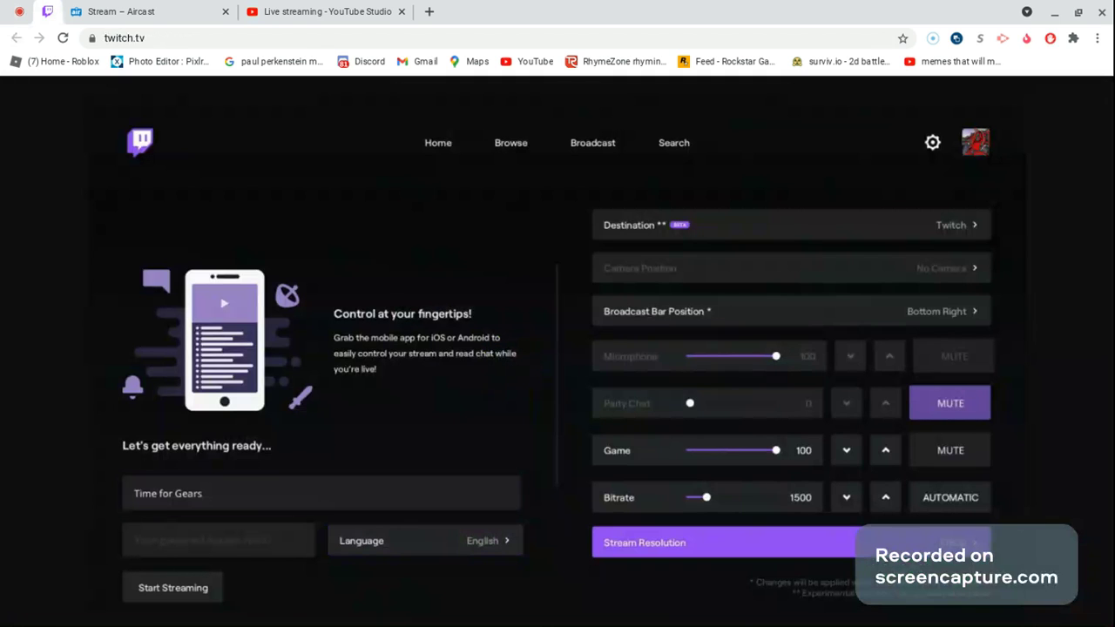
key(Return)
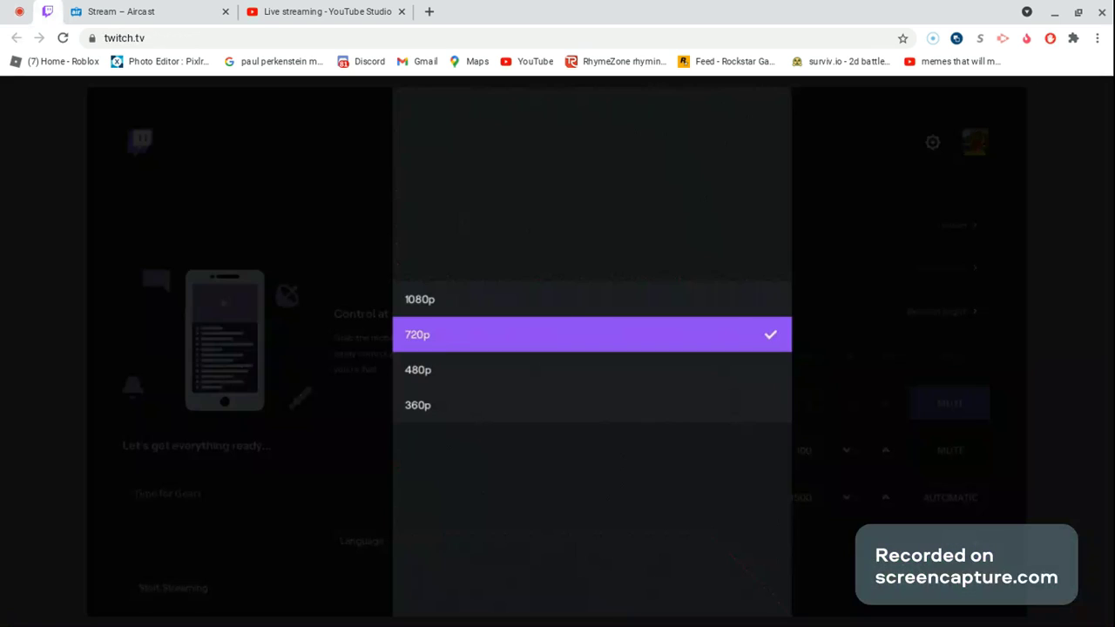
key(Return)
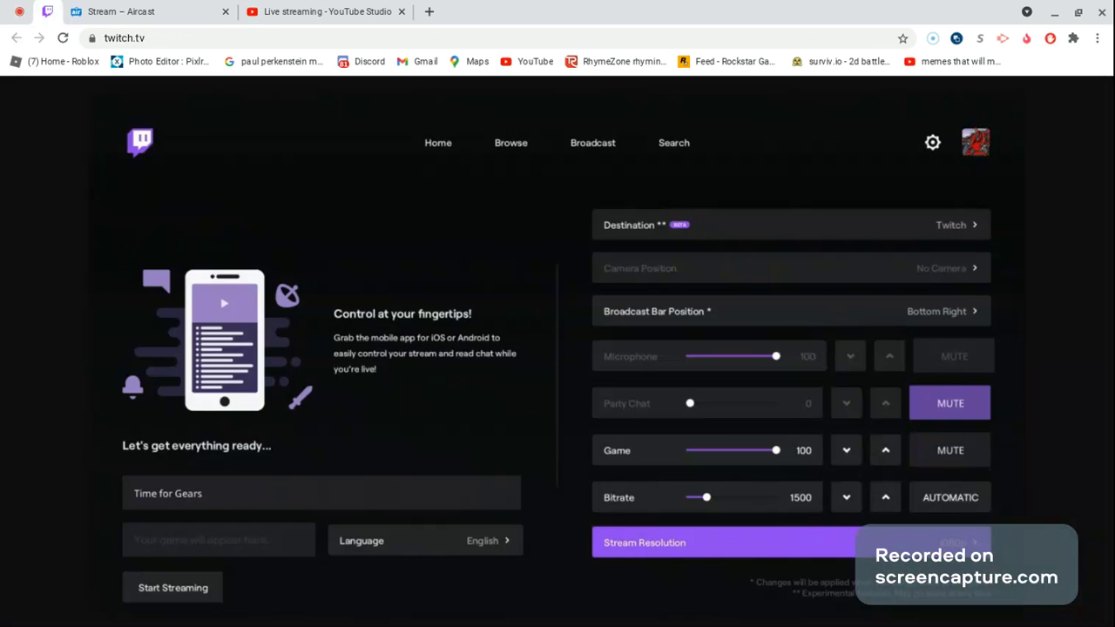
key(Left)
key(Up)
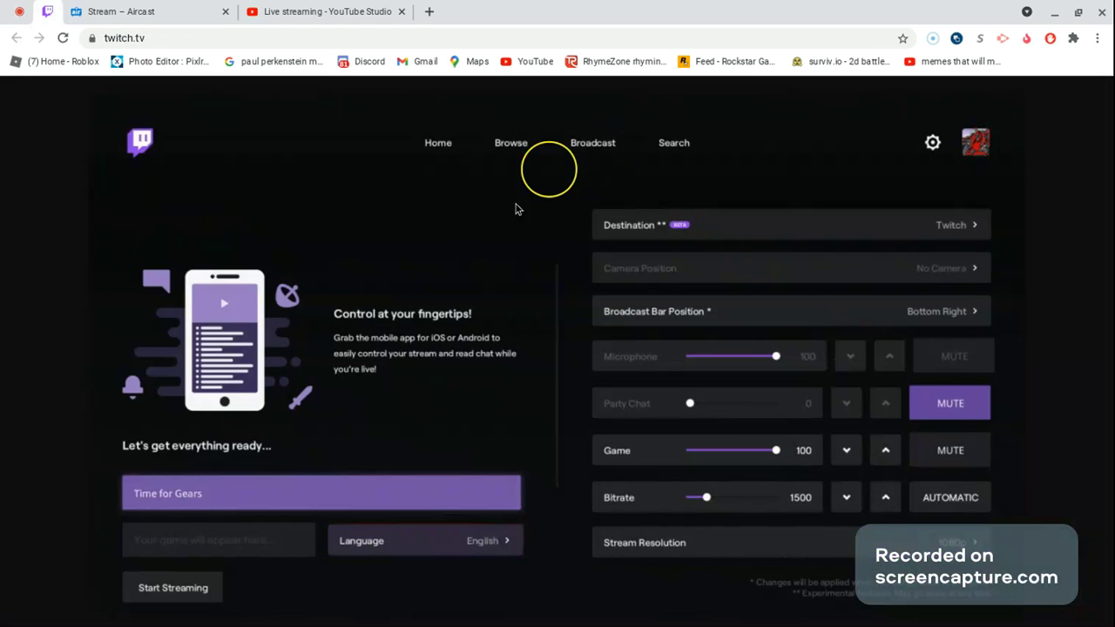
Repeat the change of the Twitch broadcast's Stream Resolution to 1080p.
key(Right)
key(Left)
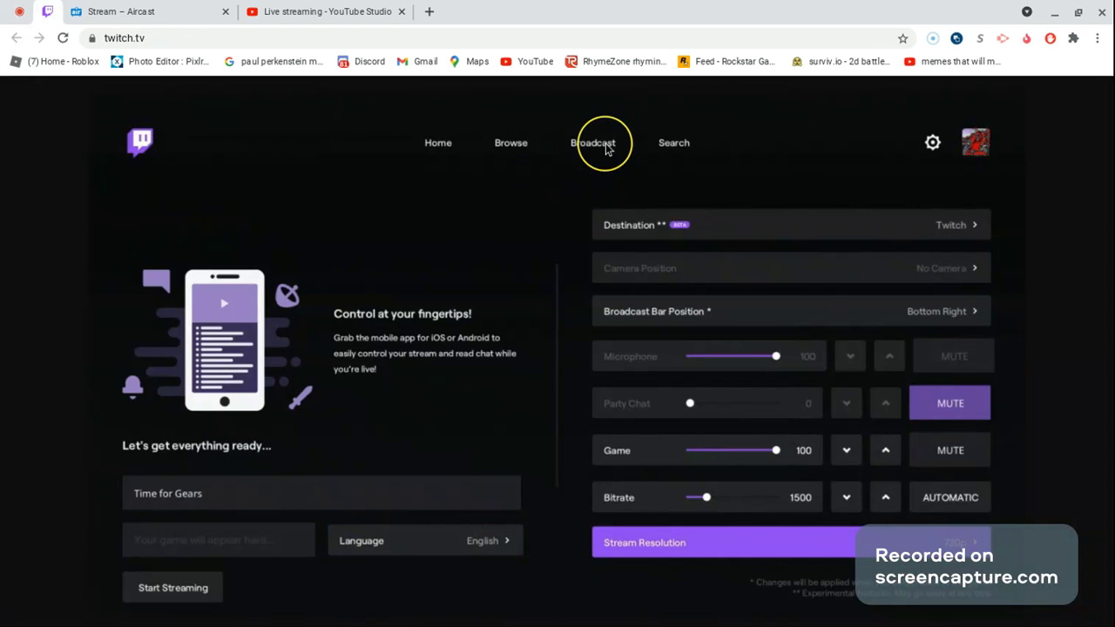
key(Return)
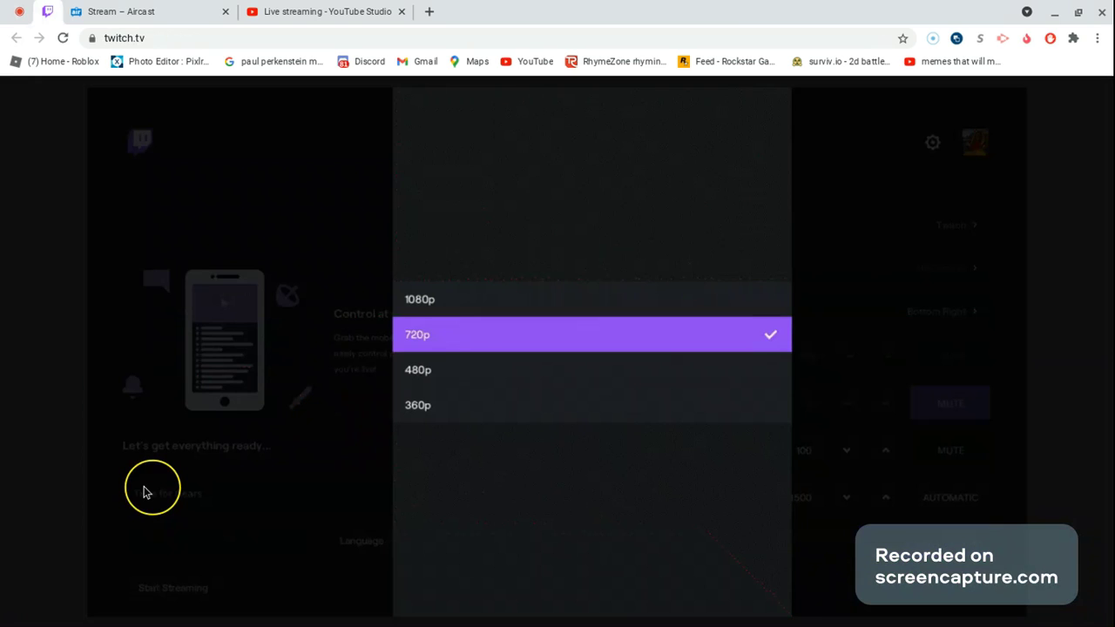
key(Up)
key(Return)
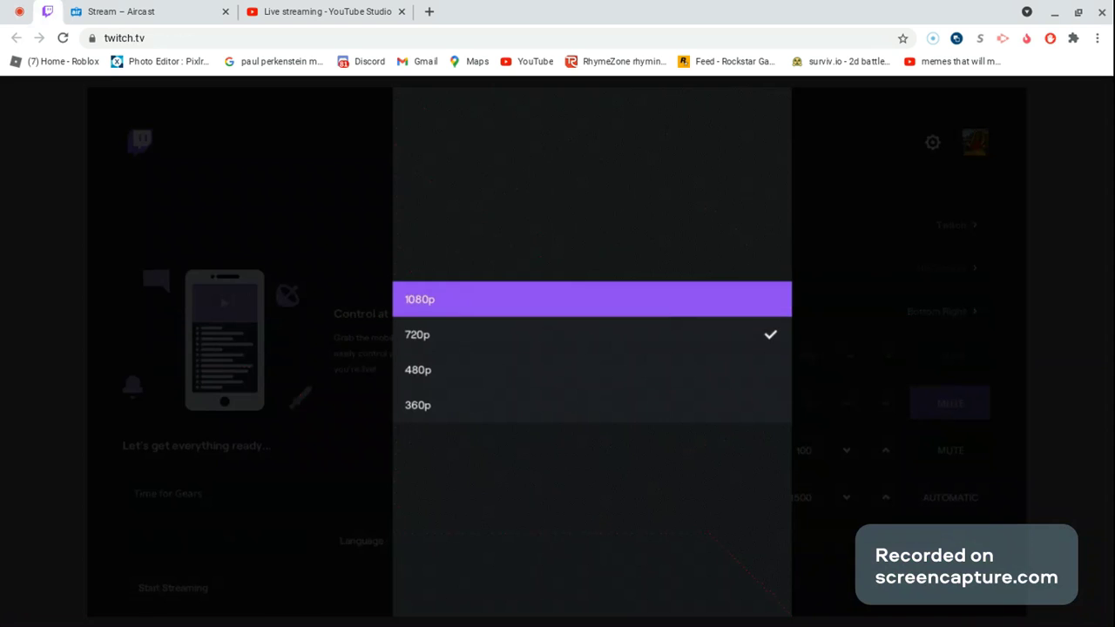
key(Return)
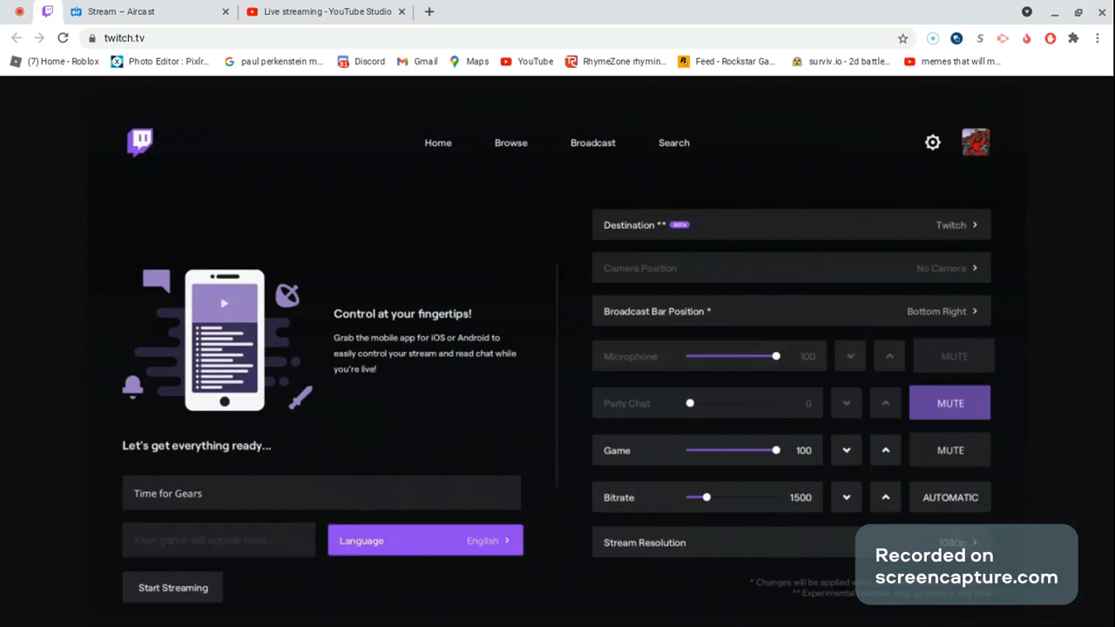
click(645, 543)
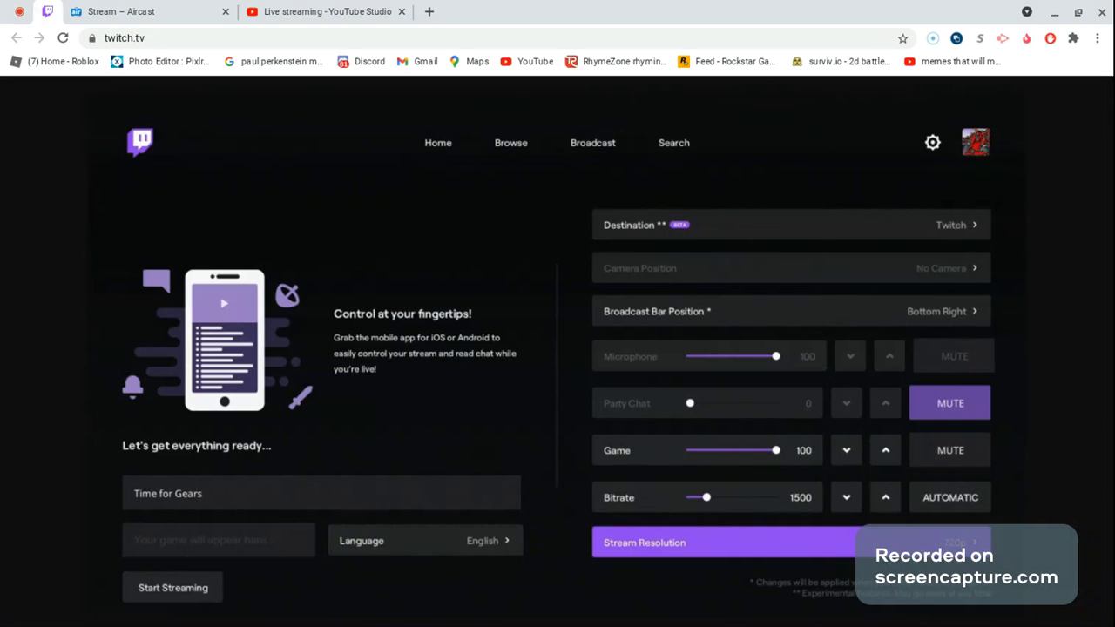
key(Return)
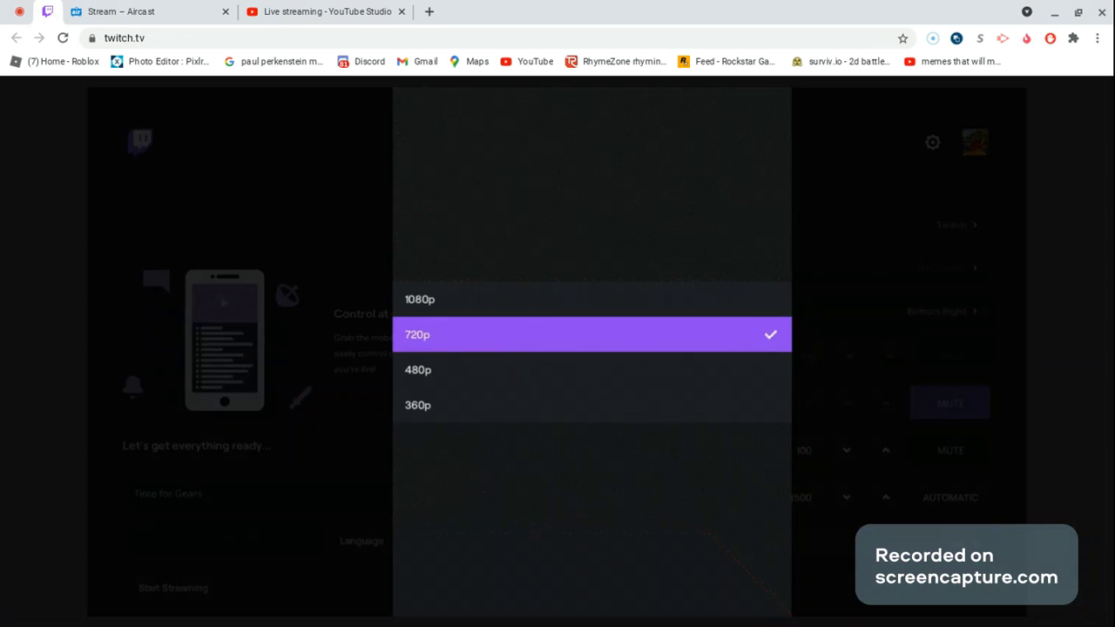
key(Up)
key(Return)
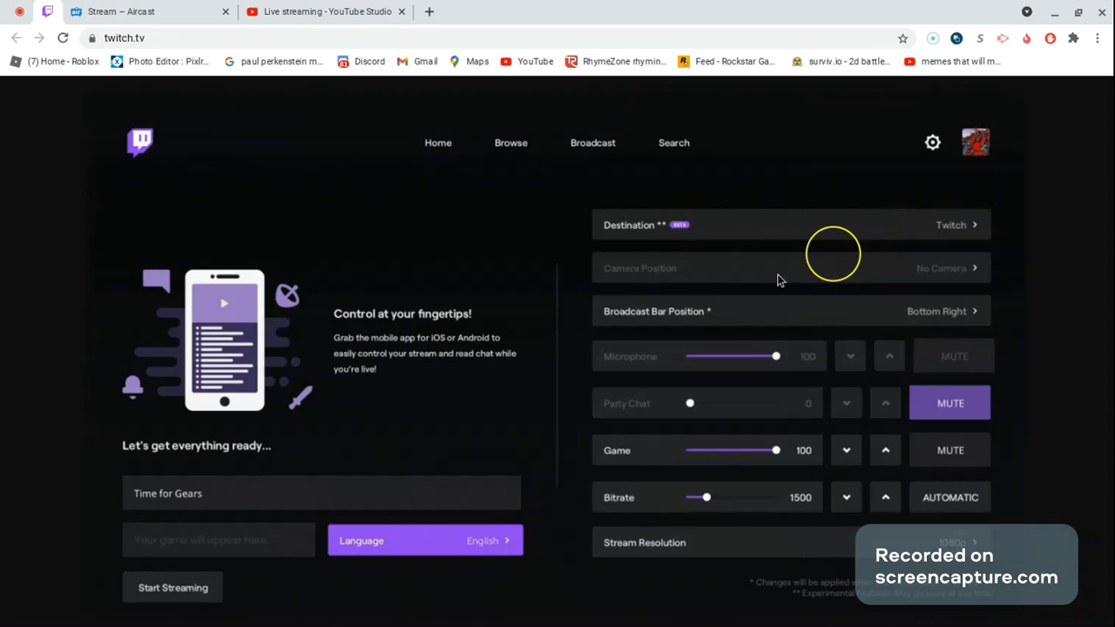
Reopen the Stream Resolution choices in the Twitch broadcast setup and choose 1080p.
click(181, 588)
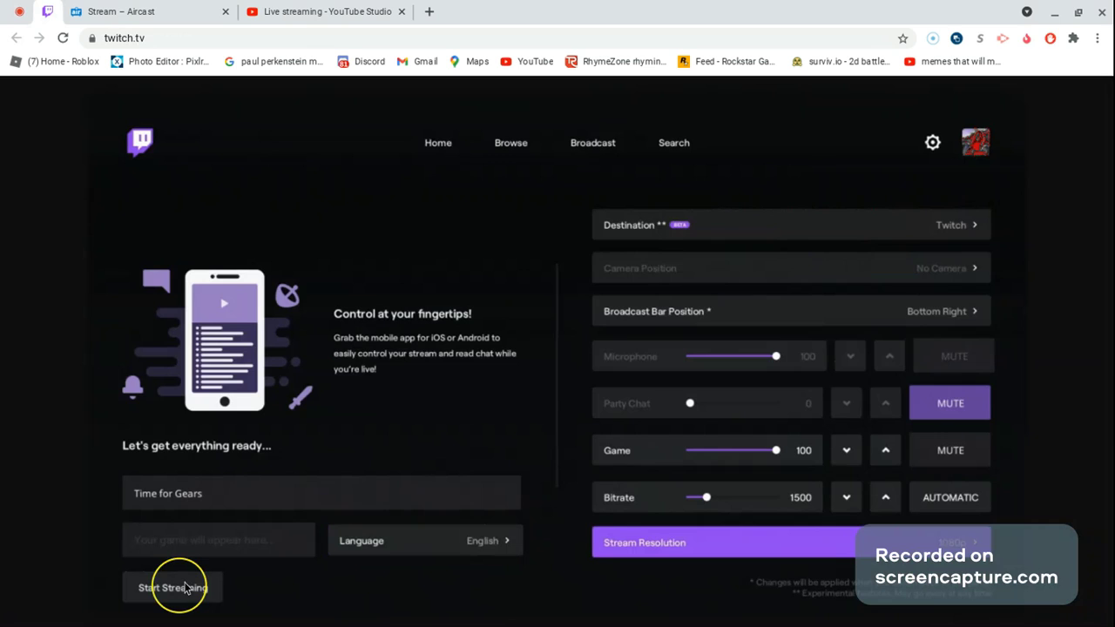
click(209, 582)
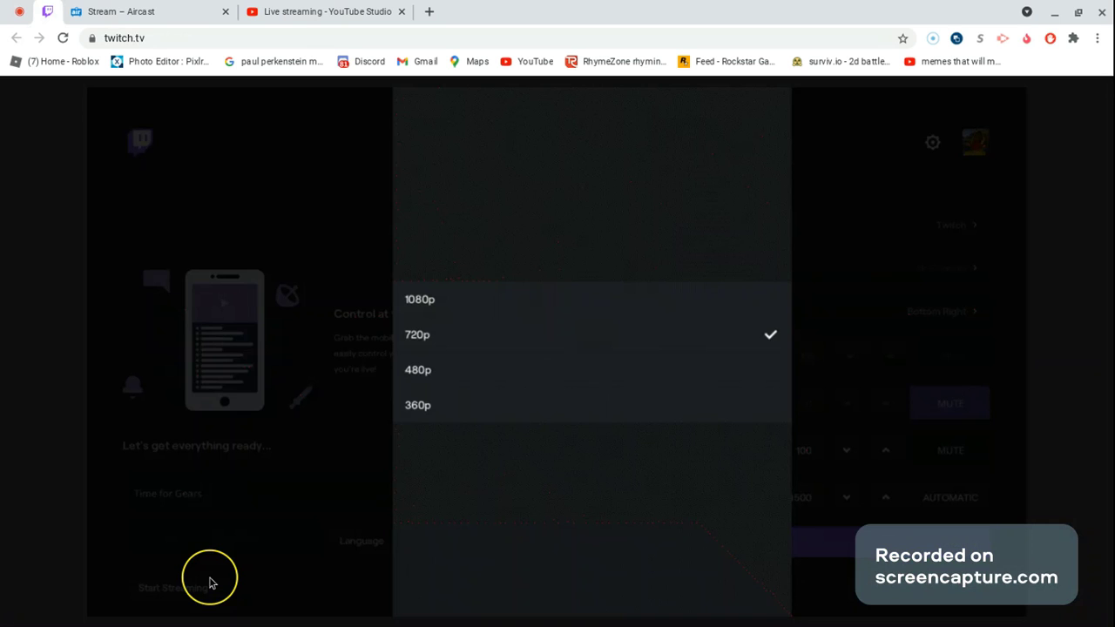
key(Up)
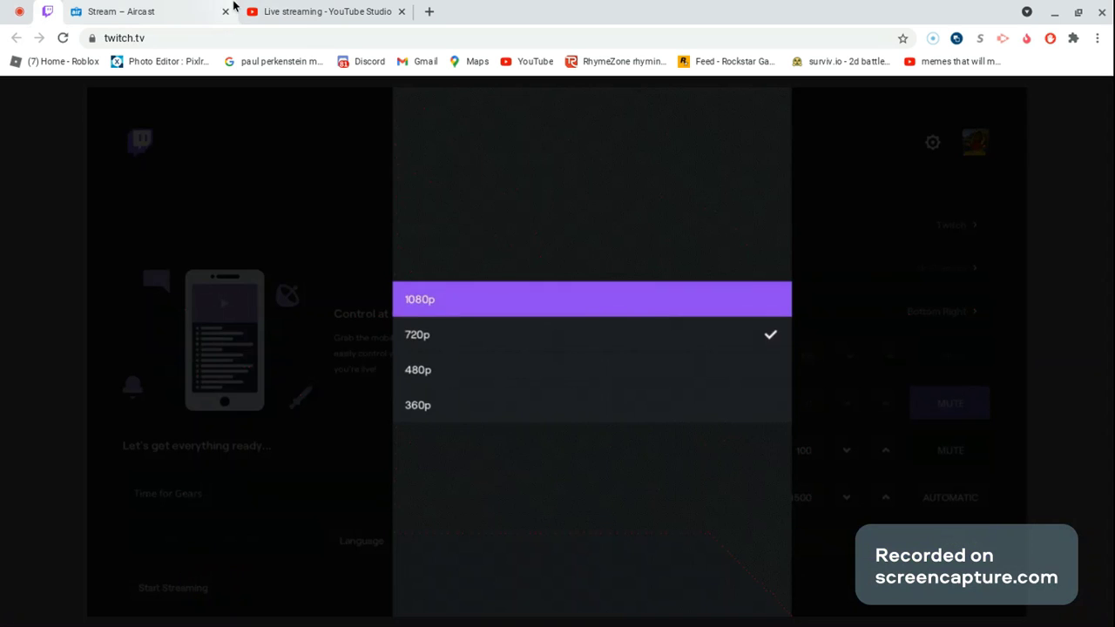
key(Return)
key(Left)
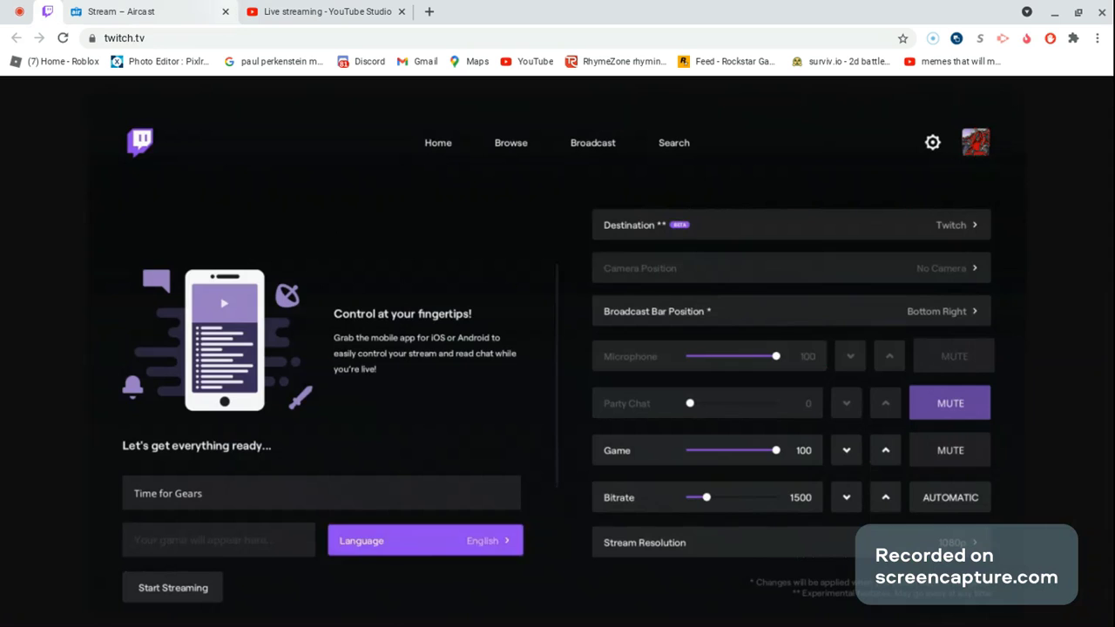
key(Right)
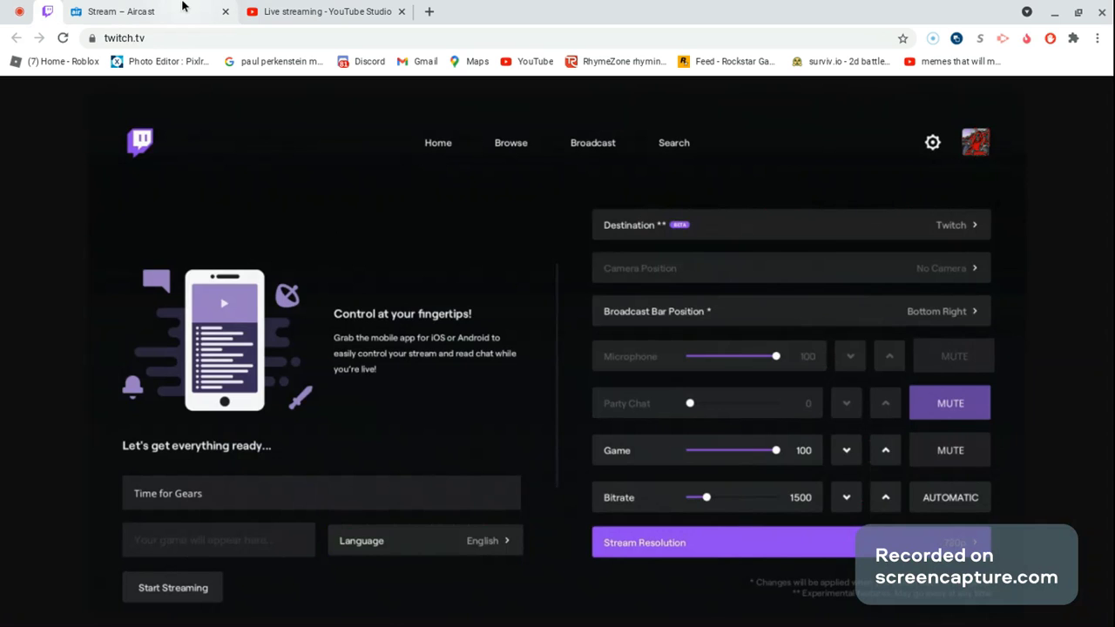
Switch to Aircast and examine the linked Twitch channel and its auto-start setting in the Stream Profile.
click(183, 7)
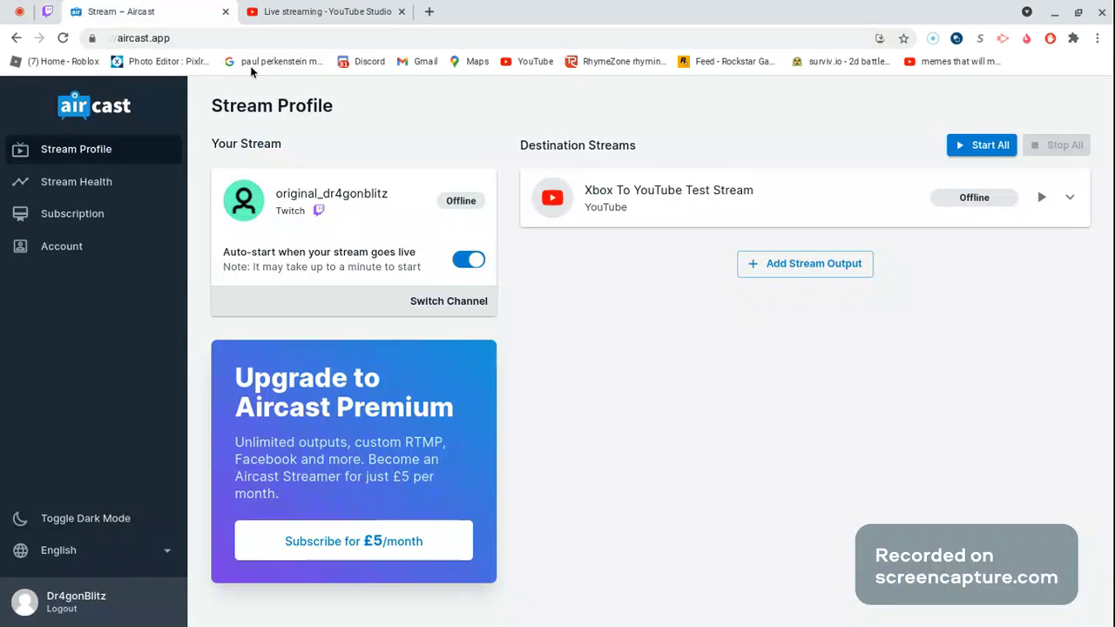
click(335, 108)
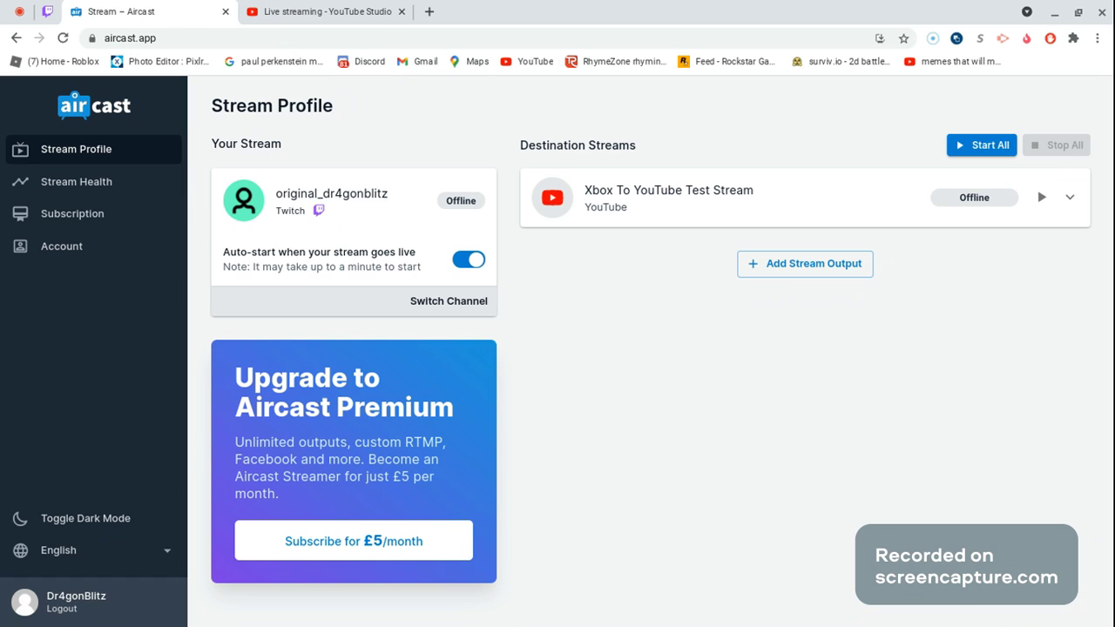
click(456, 254)
click(299, 184)
click(317, 192)
click(330, 191)
click(390, 179)
Switch to YouTube Studio's live streaming page and copy the default stream key.
click(350, 6)
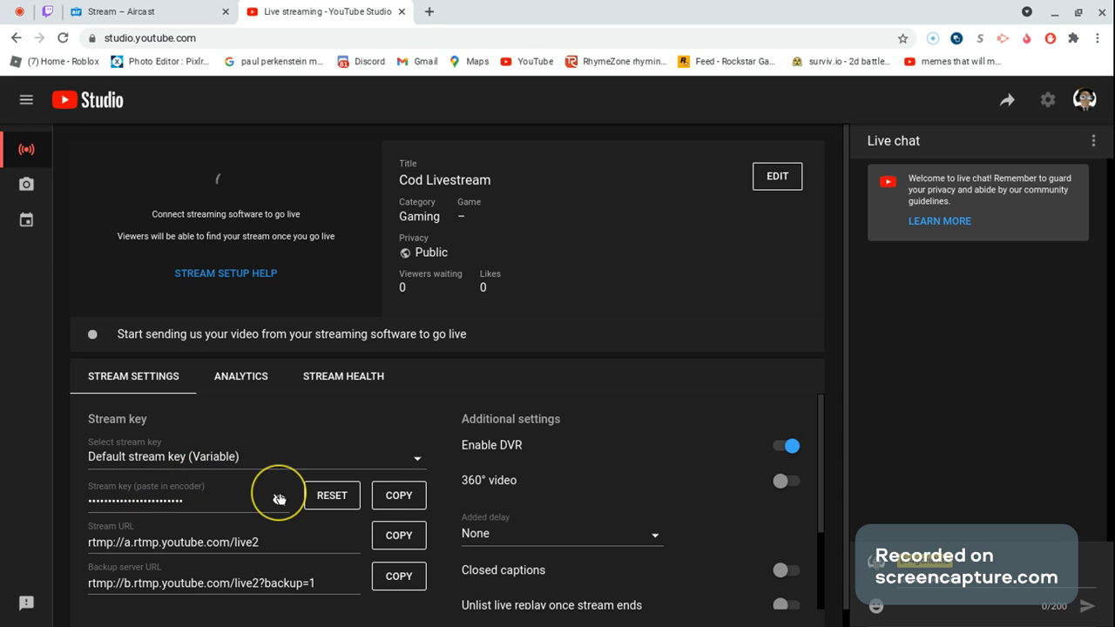
click(384, 503)
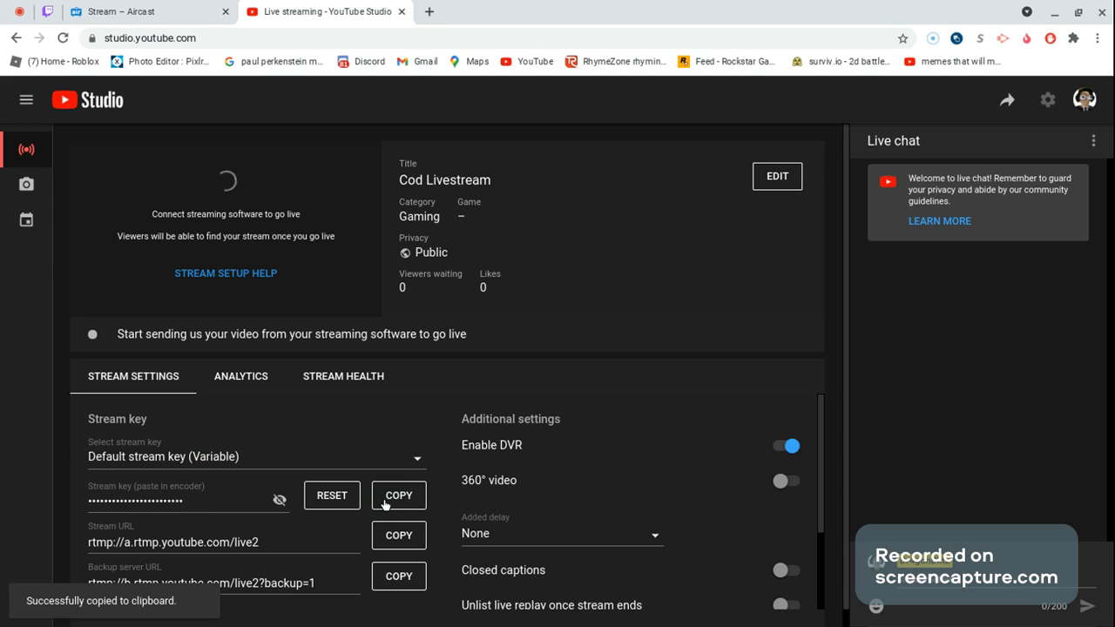
click(385, 503)
click(103, 419)
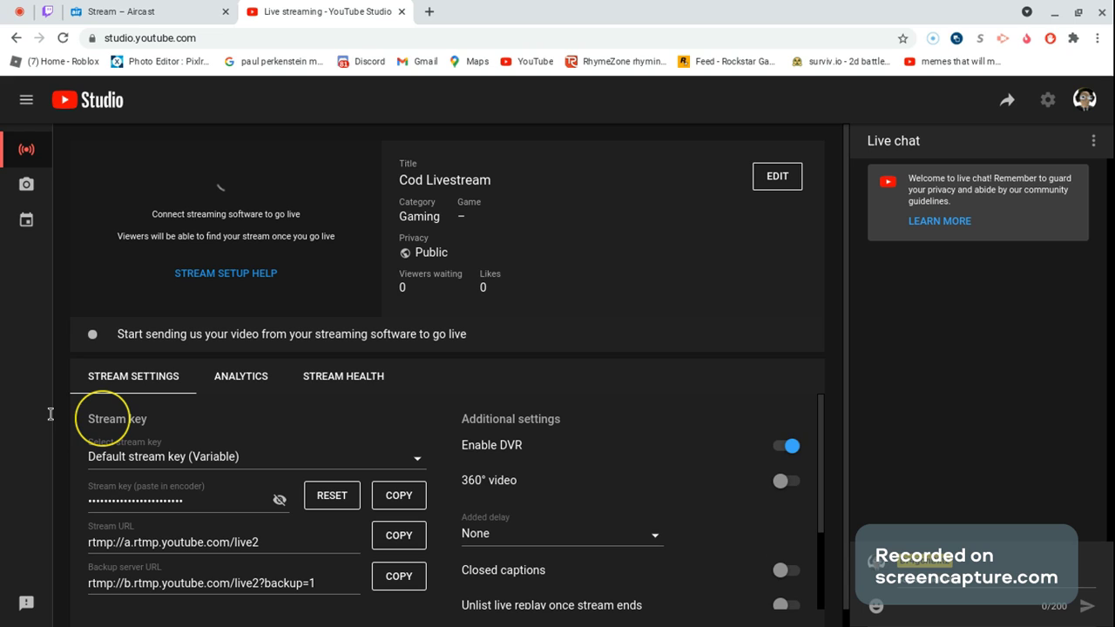
click(130, 507)
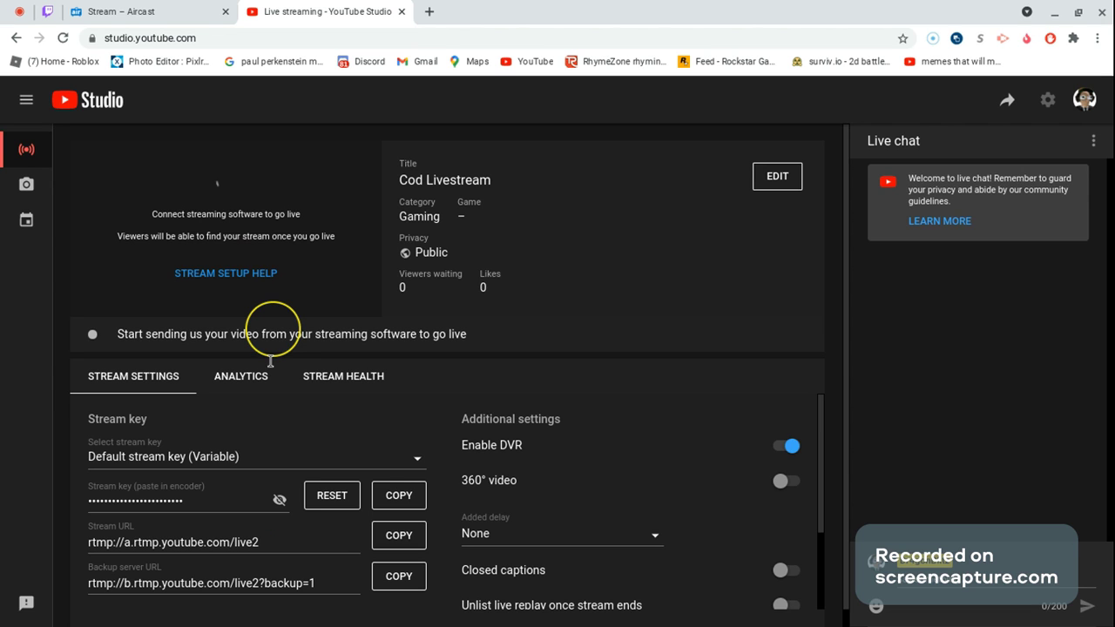
Return to Aircast and replace the stream key of the Xbox To YouTube Test Stream destination with the copied YouTube key.
click(149, 11)
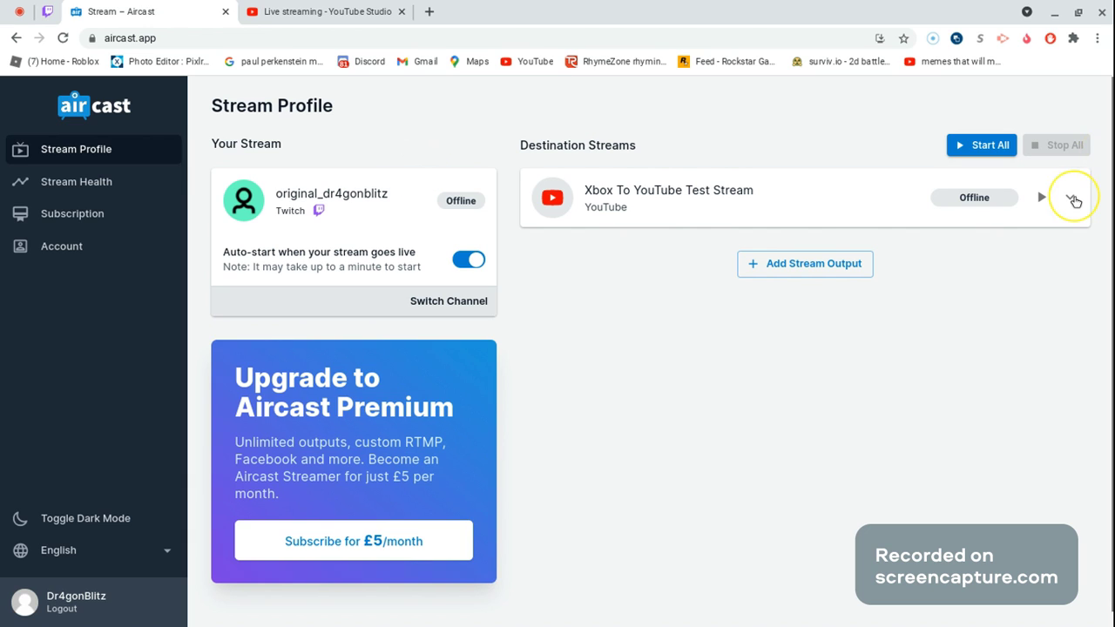
click(1073, 200)
click(983, 264)
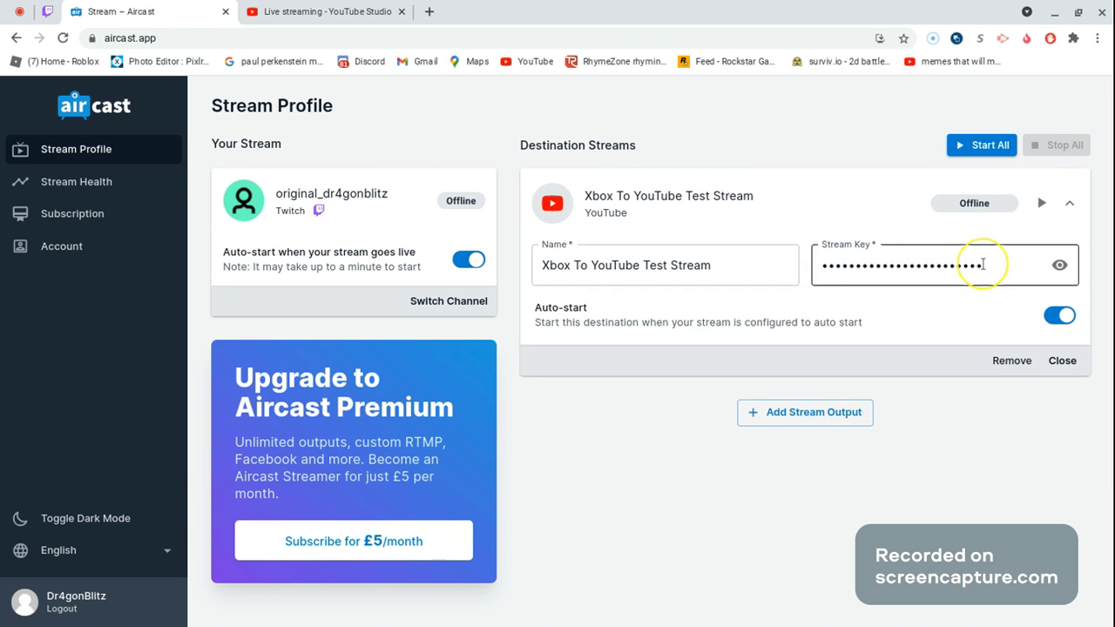
key(ctrl+a)
key(ctrl+v)
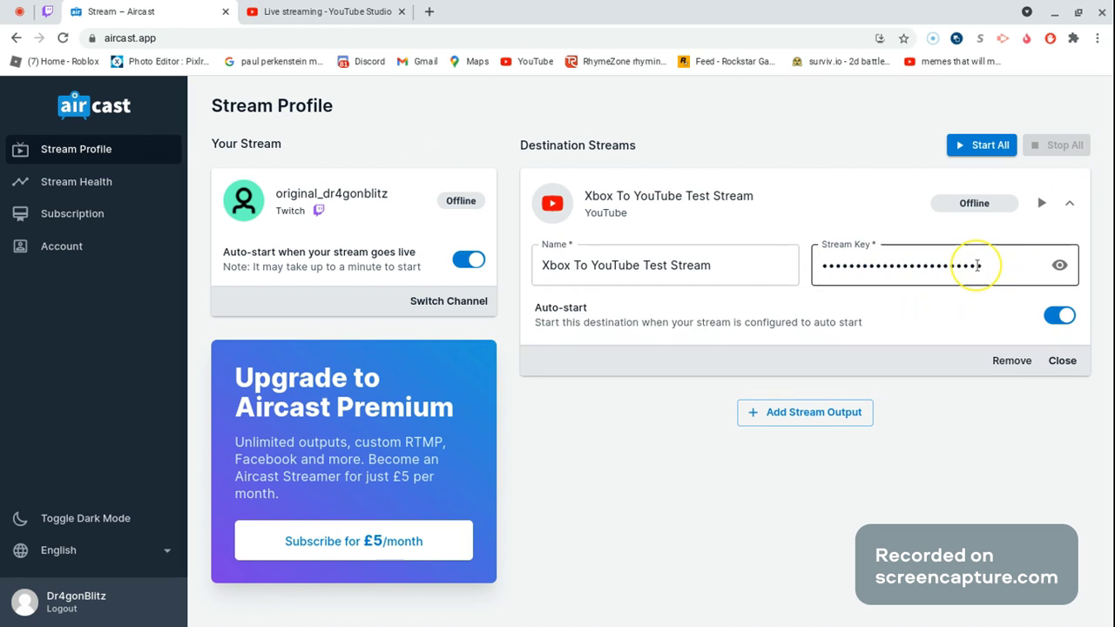
click(976, 266)
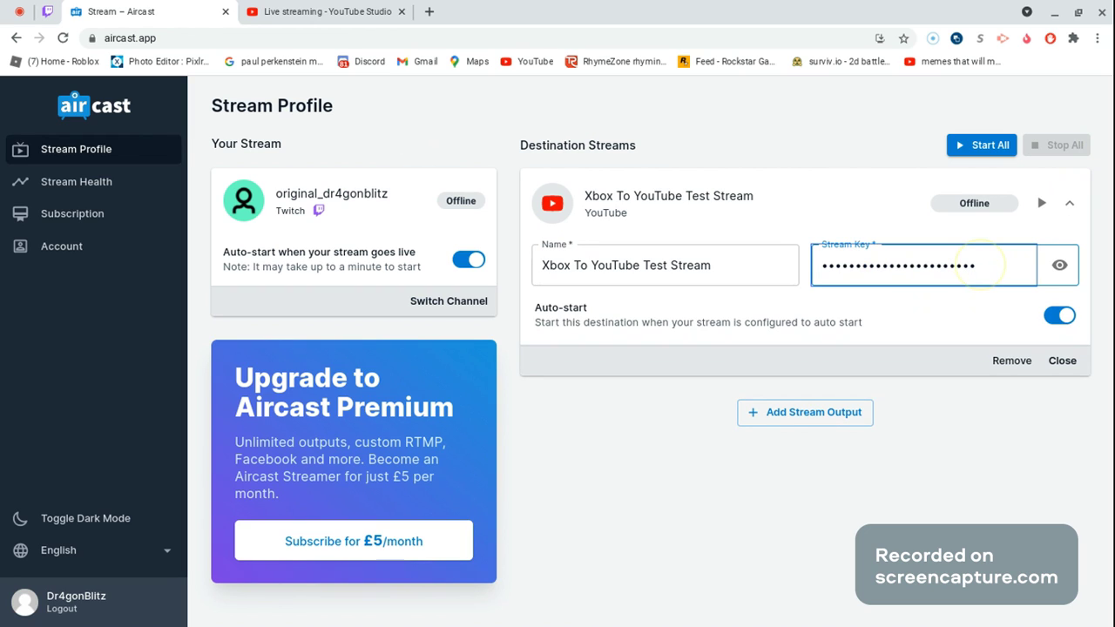
key(ctrl+a)
text(a)
click(980, 266)
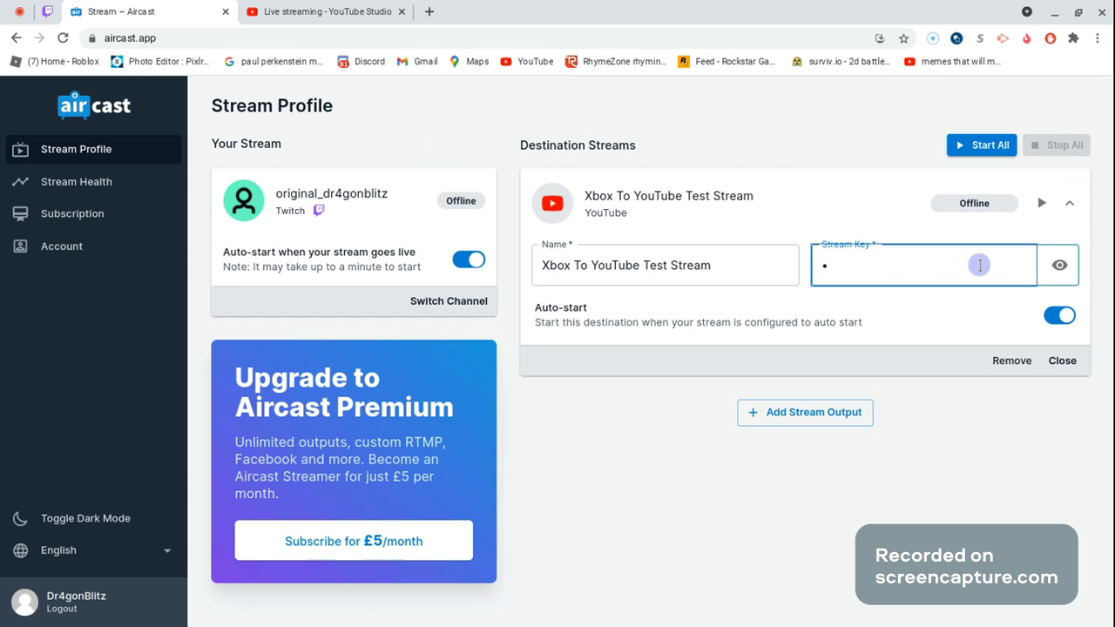
key(BackSpace)
key(ctrl+v)
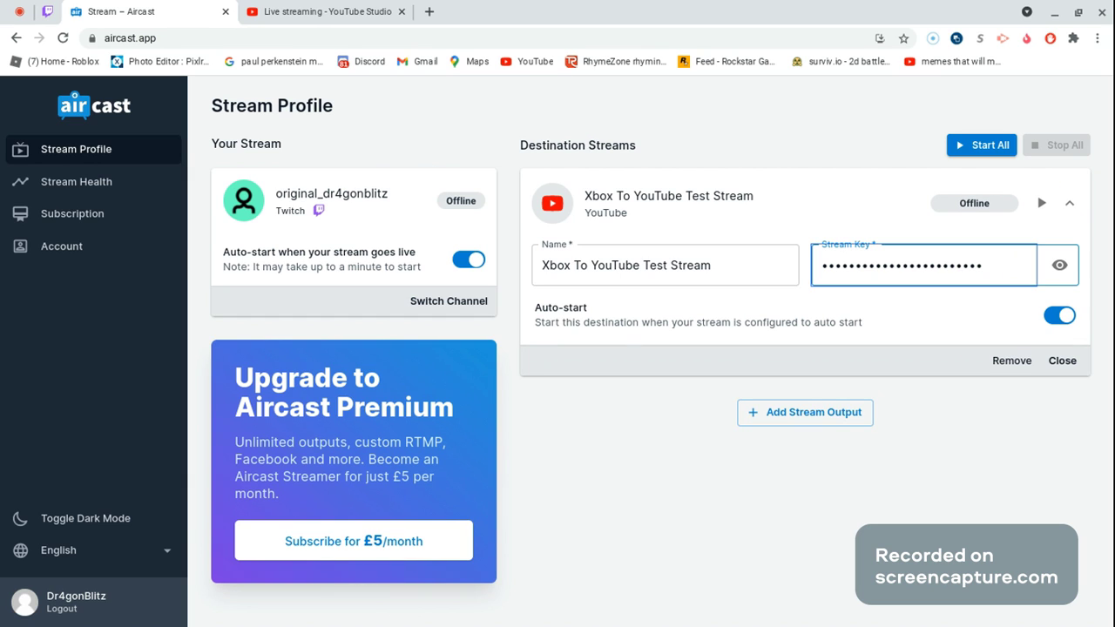
click(1070, 205)
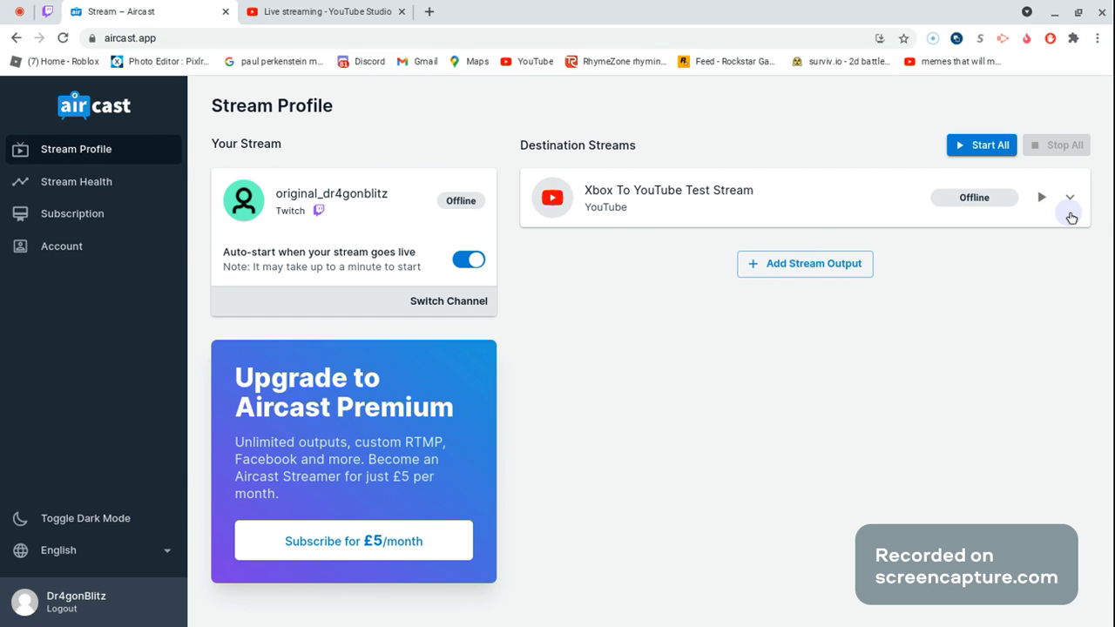
Review the name, stream key field and auto-start option of the Xbox To YouTube Test Stream destination, and check YouTube Studio's stream page.
click(1072, 217)
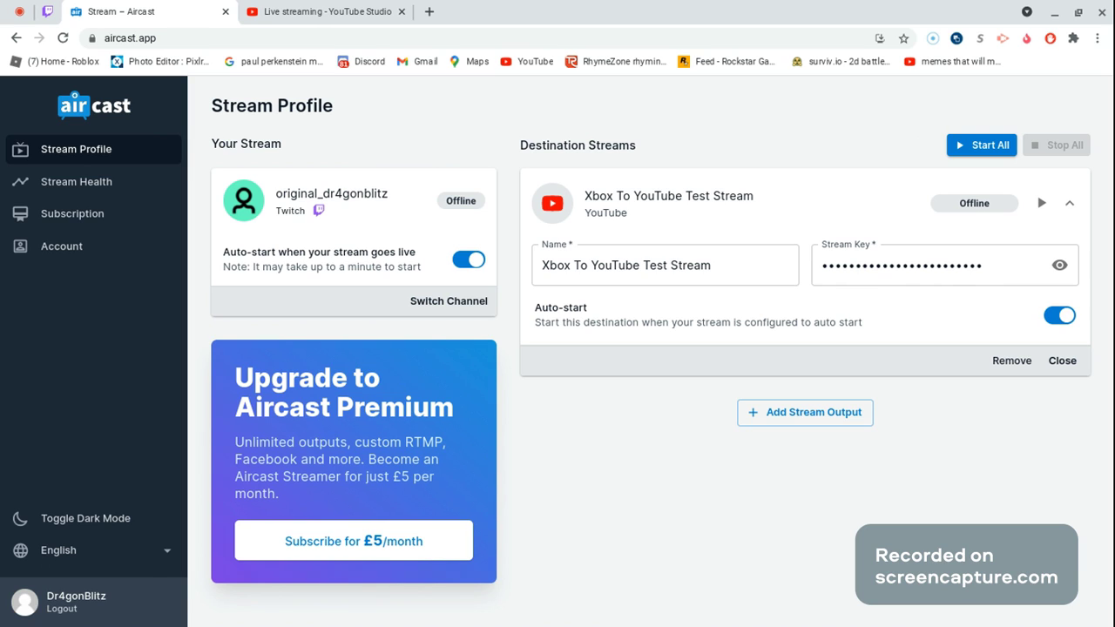
click(737, 253)
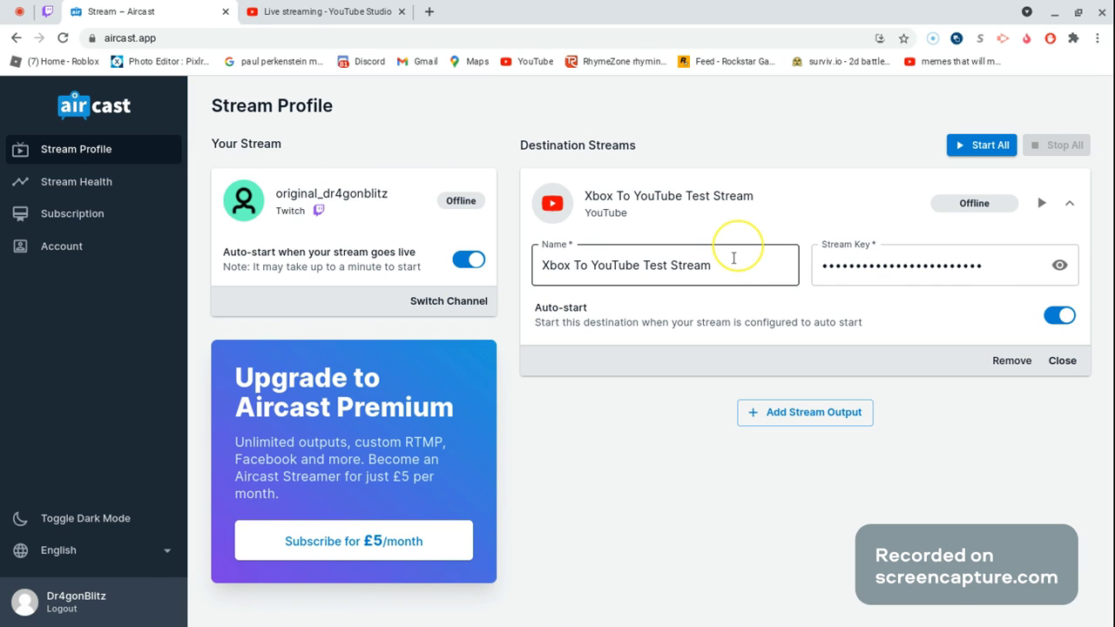
click(744, 256)
click(1050, 204)
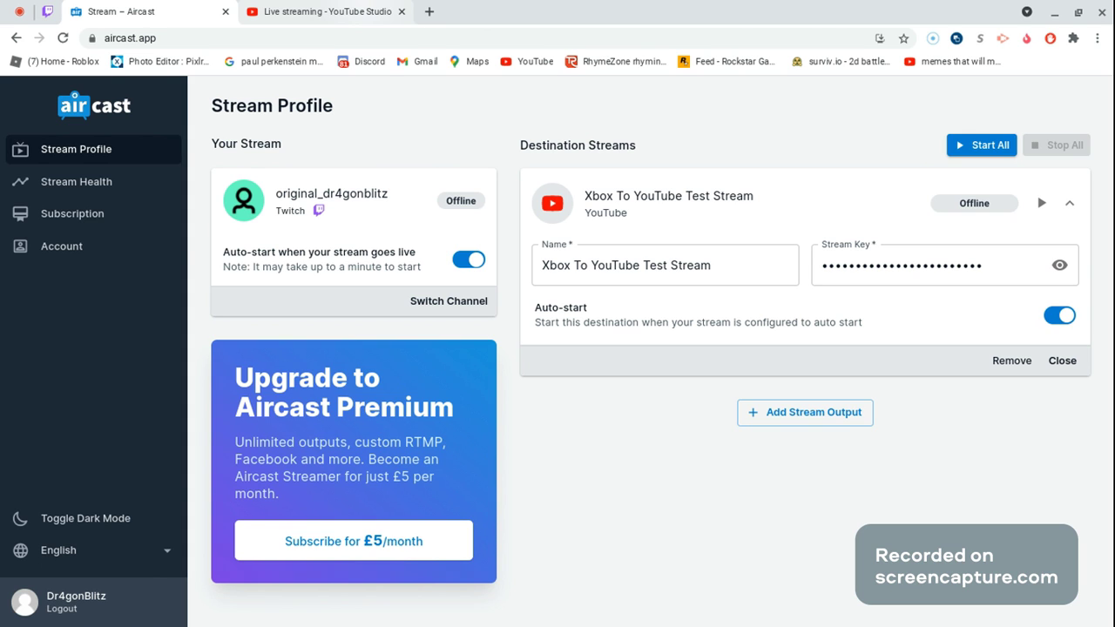
key(ctrl+Tab)
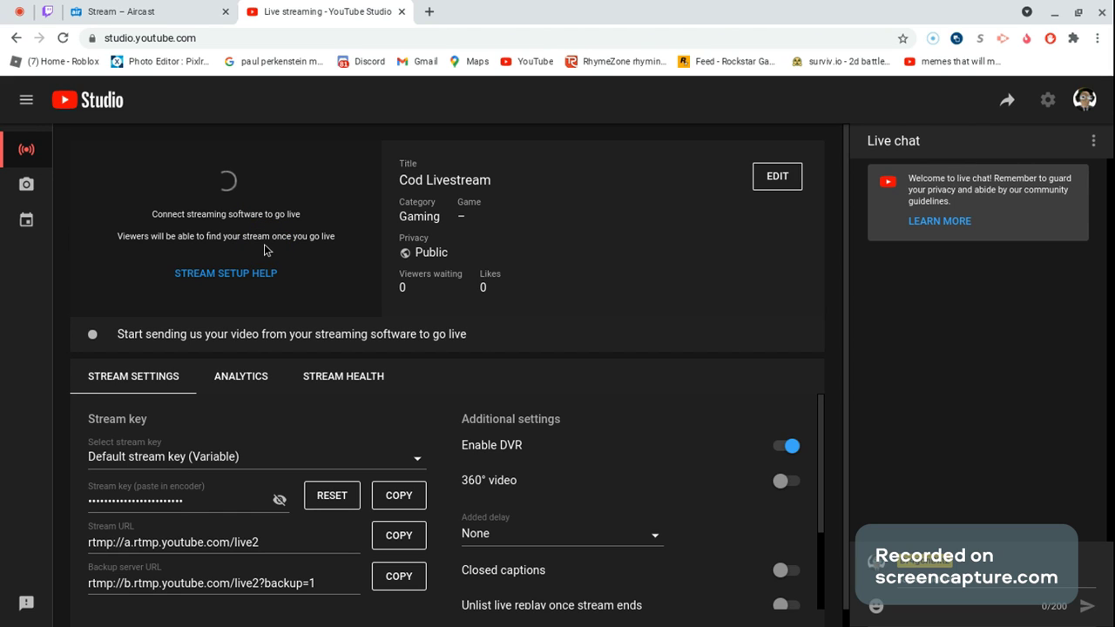
click(201, 8)
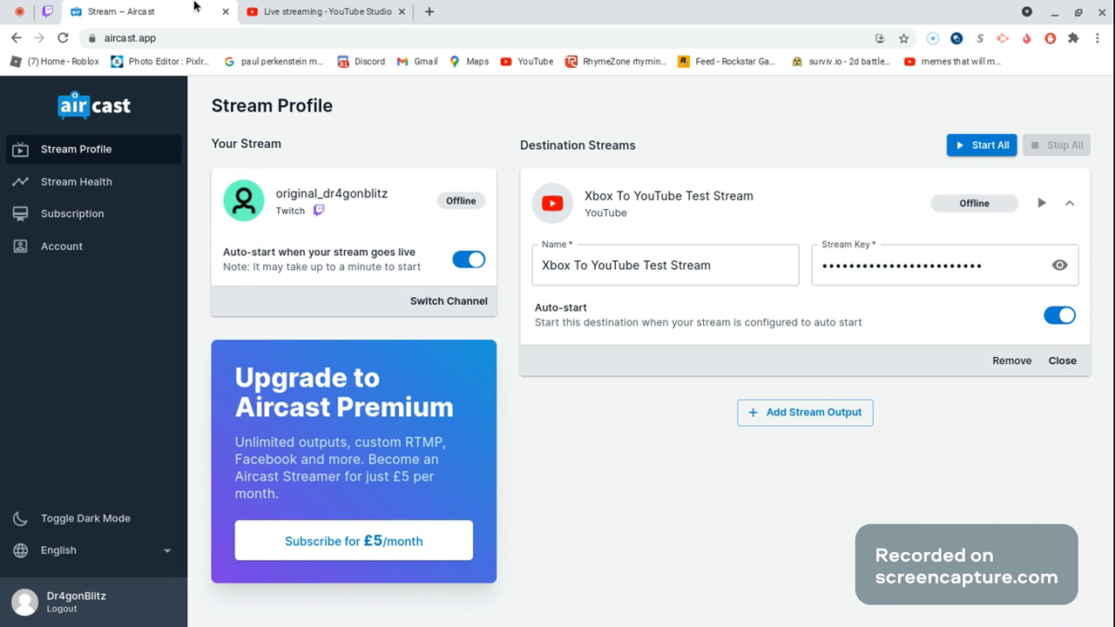